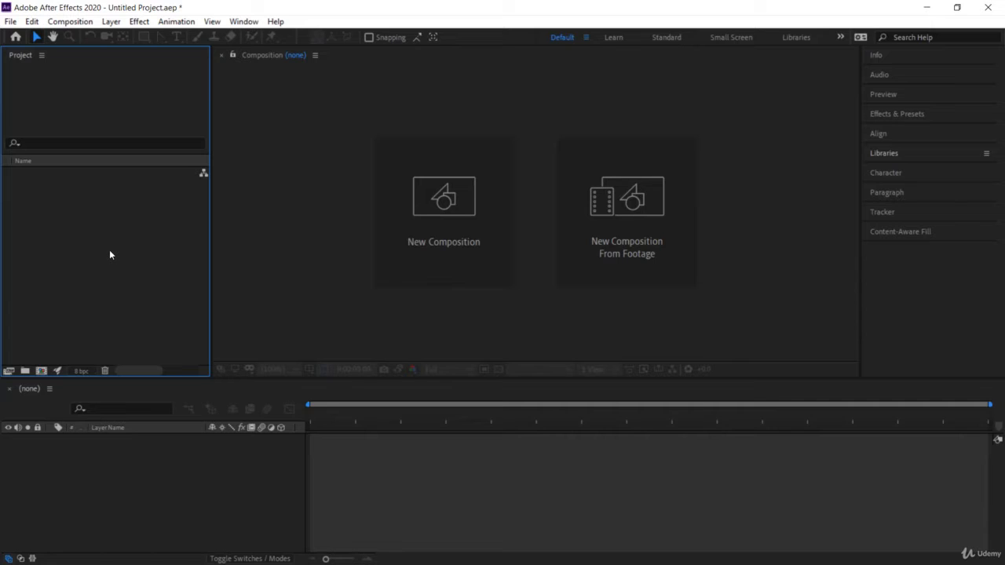
left_click(97, 247)
left_click(50, 83)
left_click(96, 206)
Import the Sky-1 Illustrator file from the (Footage) folder as Composition - Retain Layer Sizes
right_click(87, 214)
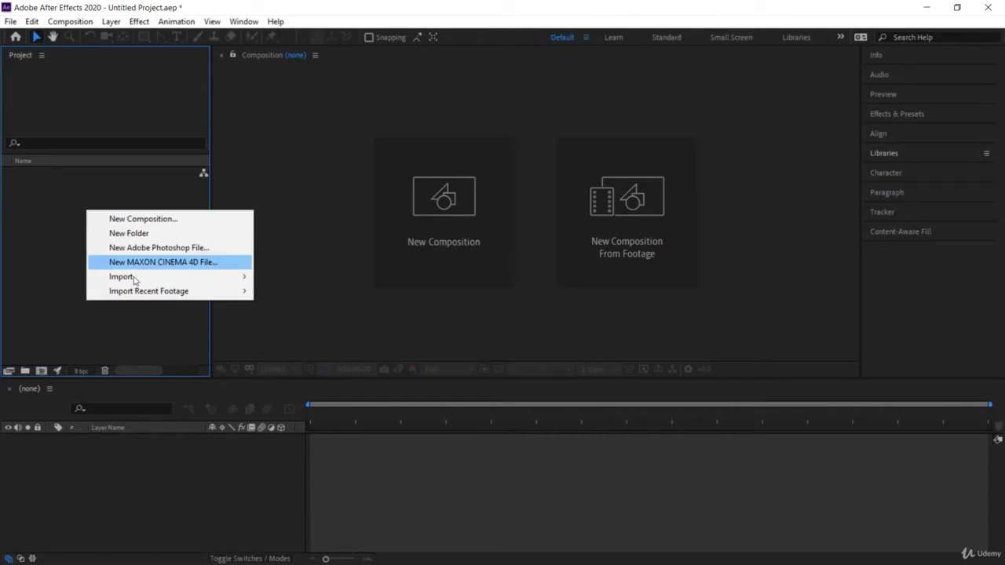
mouse_move(136, 279)
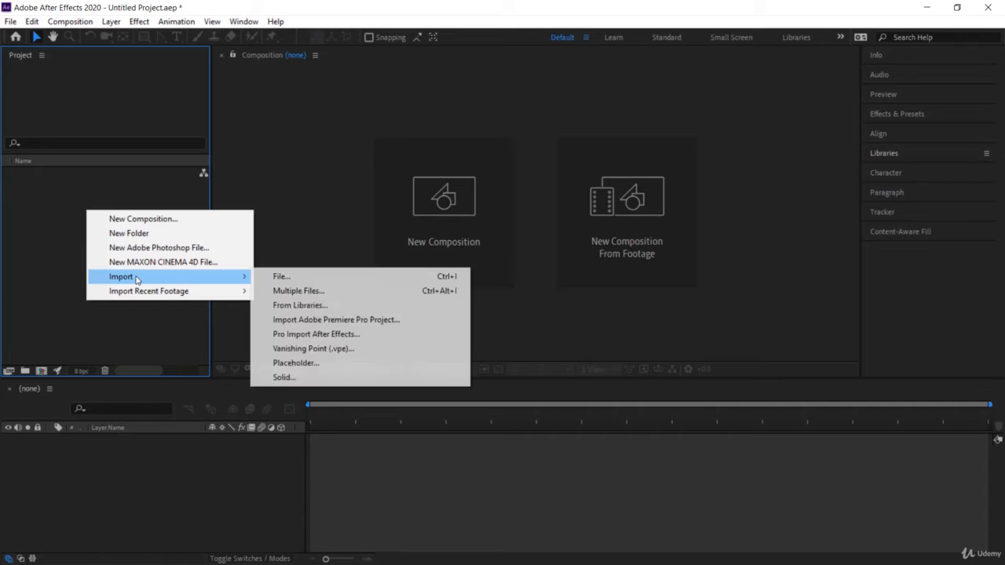
left_click(279, 277)
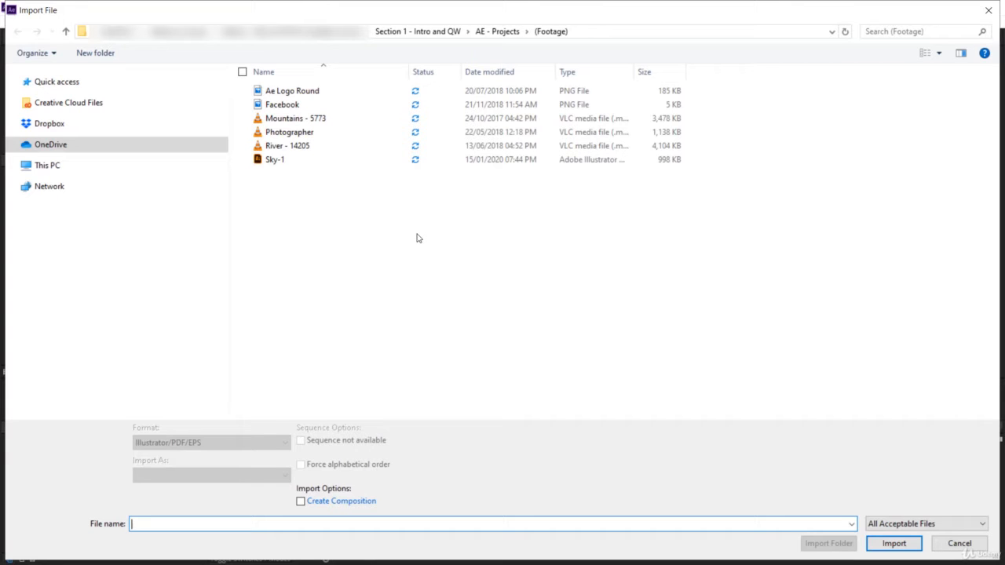
left_click(280, 162)
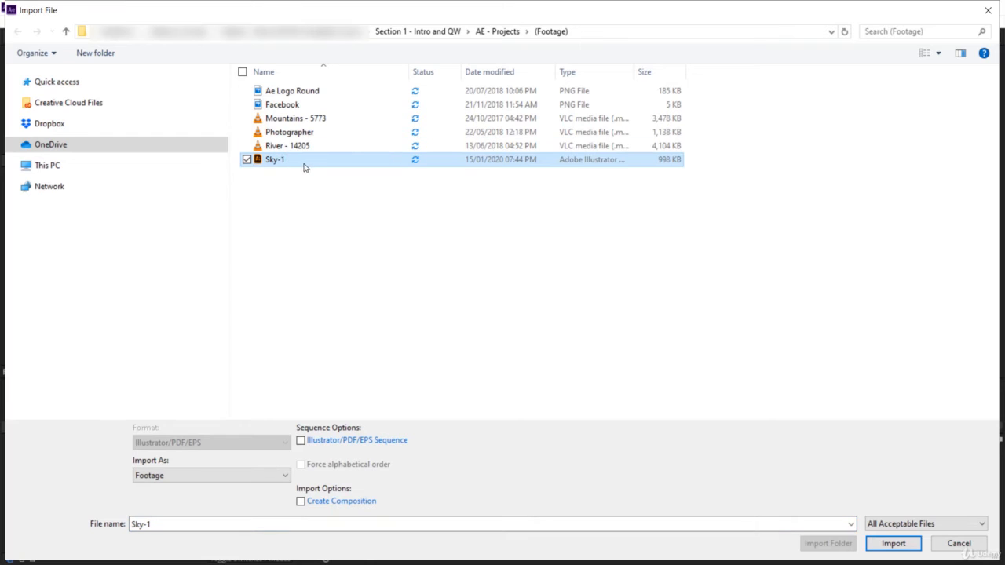
left_click(168, 476)
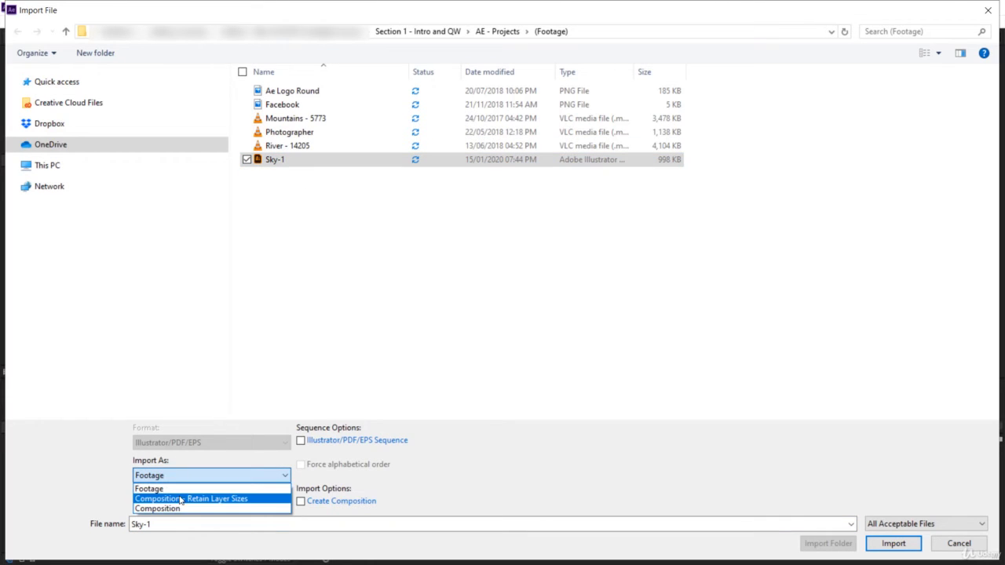
left_click(180, 500)
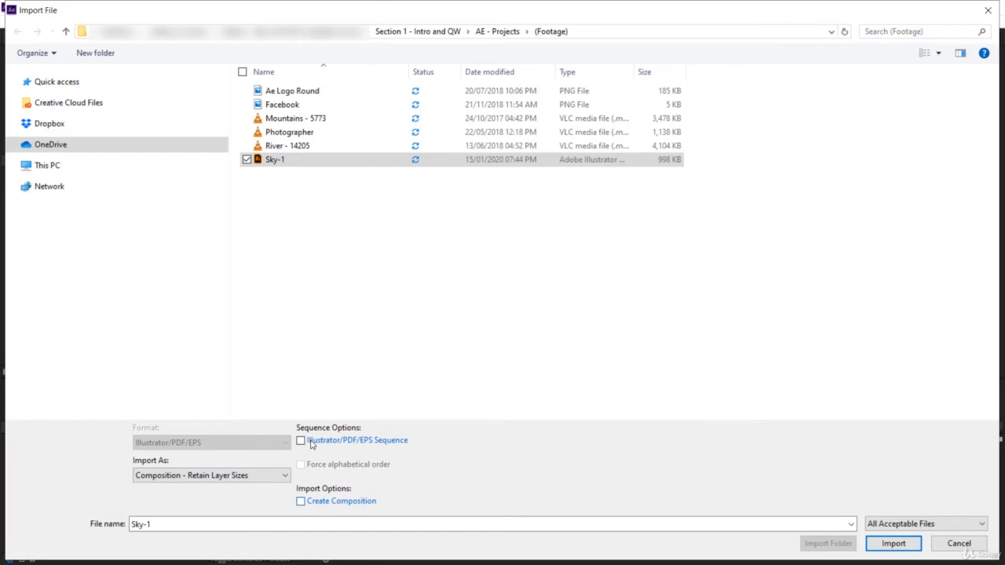
left_click(888, 544)
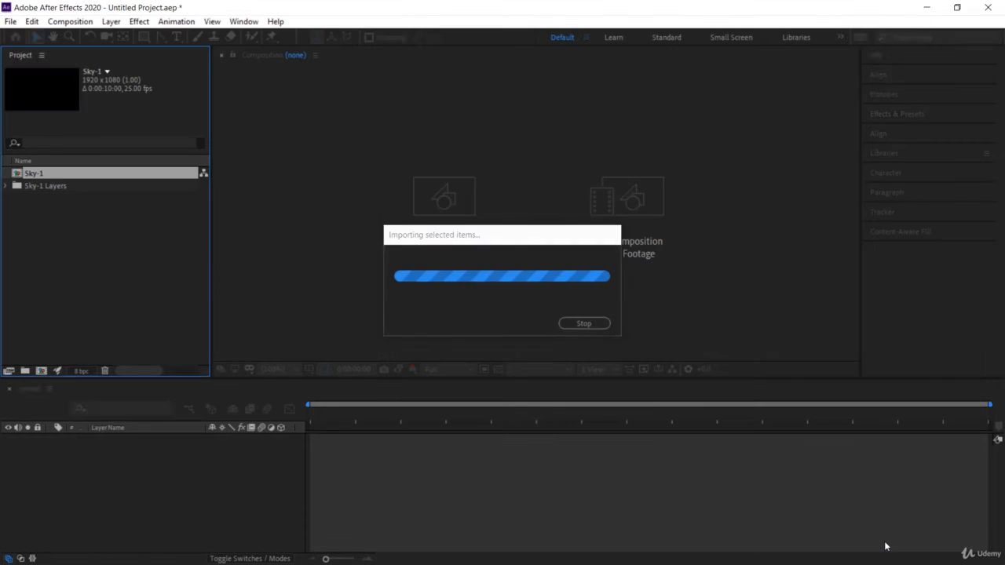
Expand the Sky-1 Layers folder and preview its Airoplane Red and BG footage items
left_click(36, 183)
left_click(6, 185)
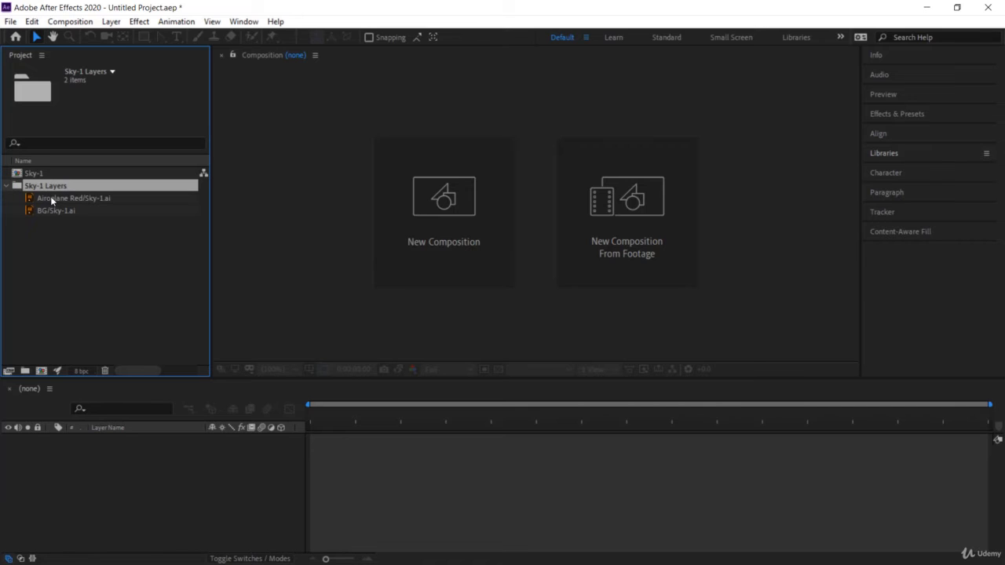
left_click(7, 186)
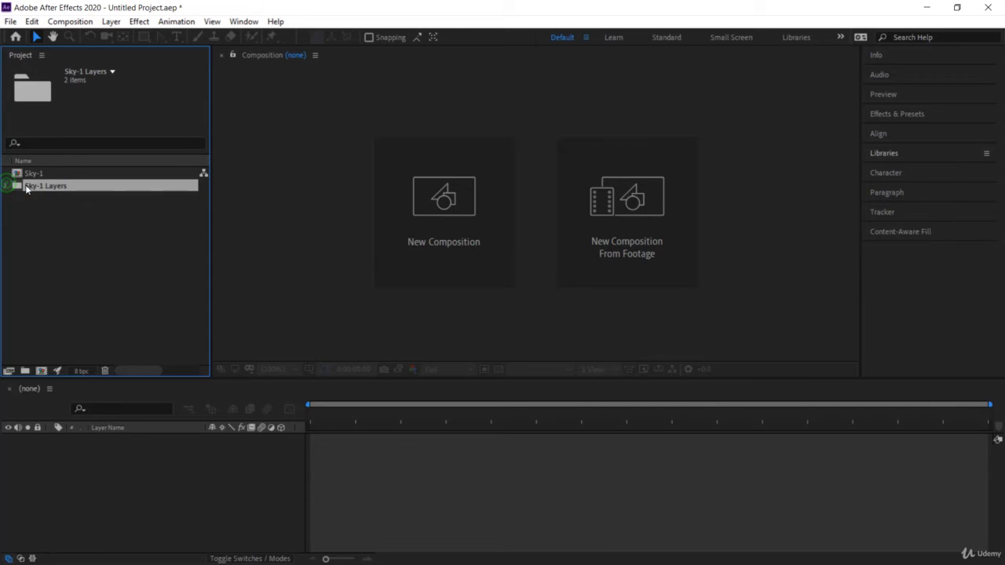
left_click(7, 185)
left_click(55, 199)
left_click(55, 212)
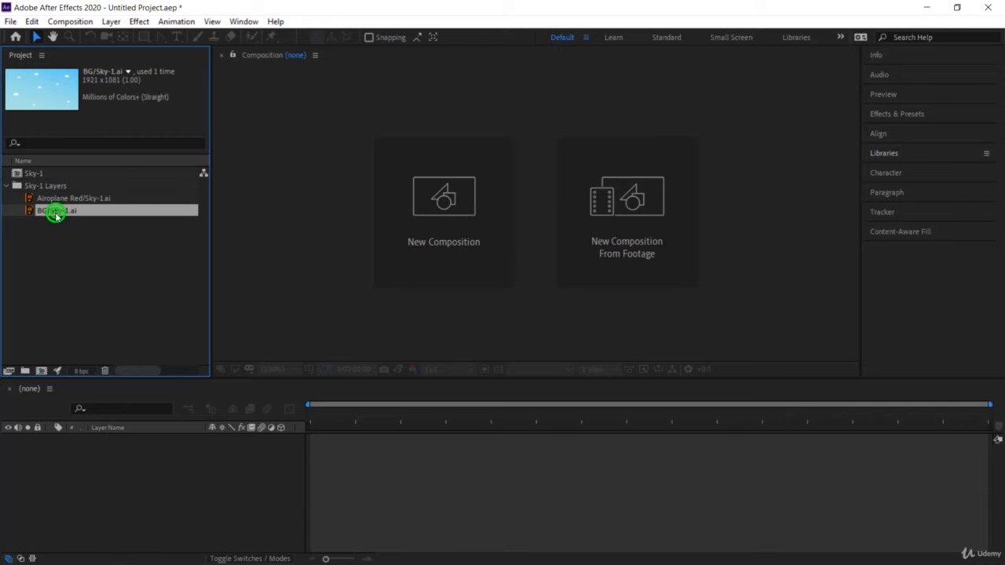
Open the Sky-1 composition and identify its Airoplane Red and BG layers by selecting each in turn
left_click(34, 174)
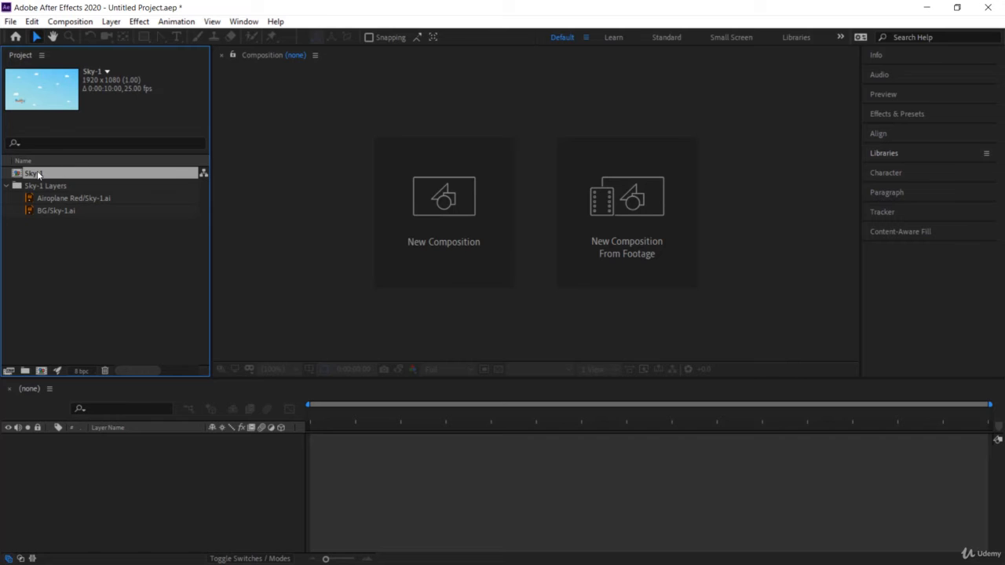
double_click(35, 173)
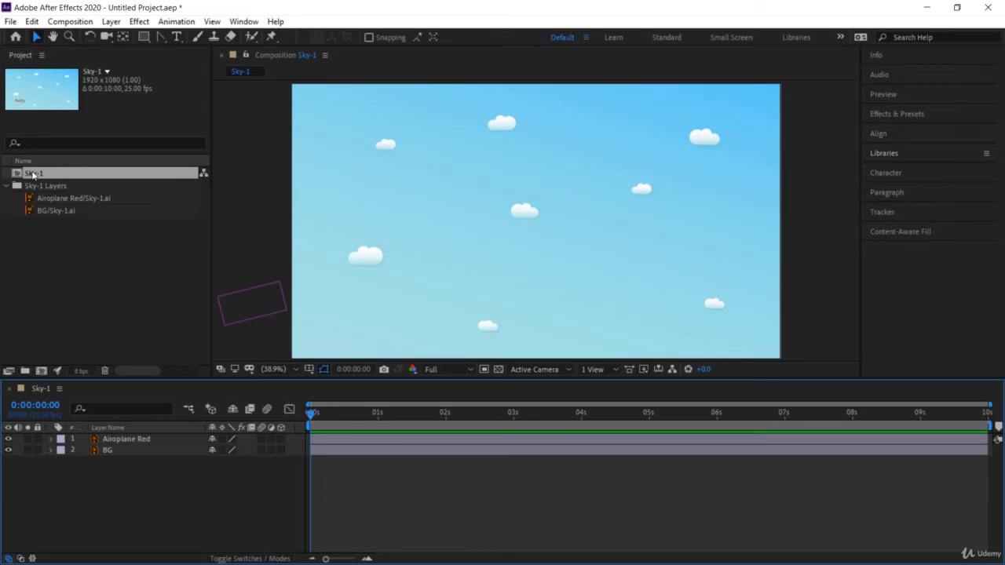
left_click(129, 438)
left_click(129, 451)
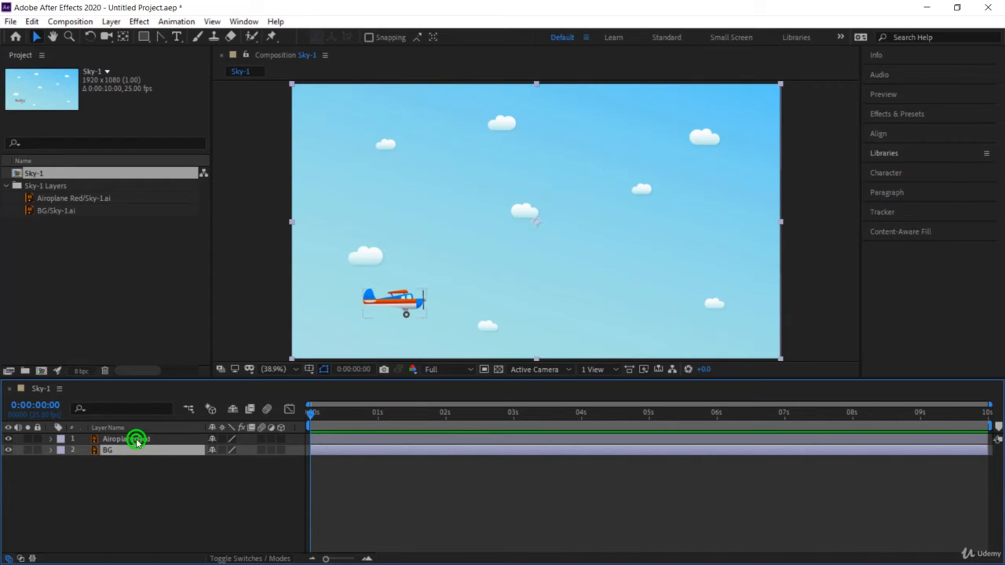
left_click(133, 439)
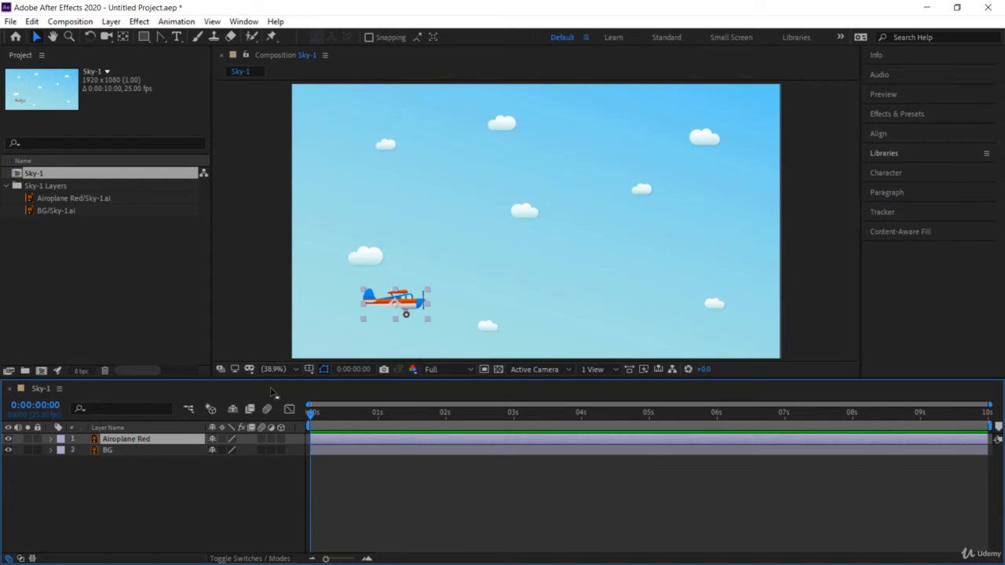
left_click(125, 450)
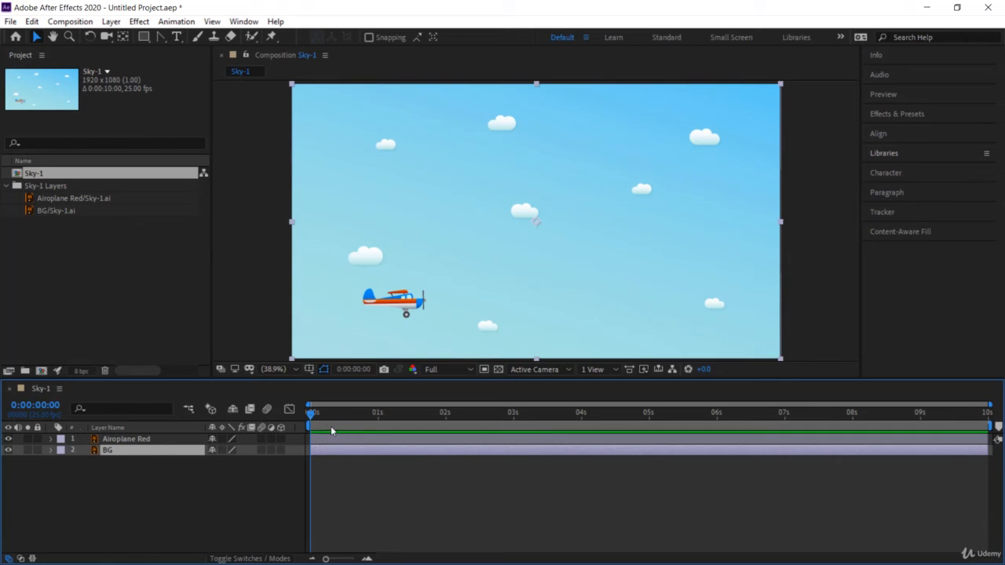
Try moving the BG layer upward in the composition, and undo the move
left_click_drag(311, 413, 275, 442)
left_click_drag(495, 288, 498, 224)
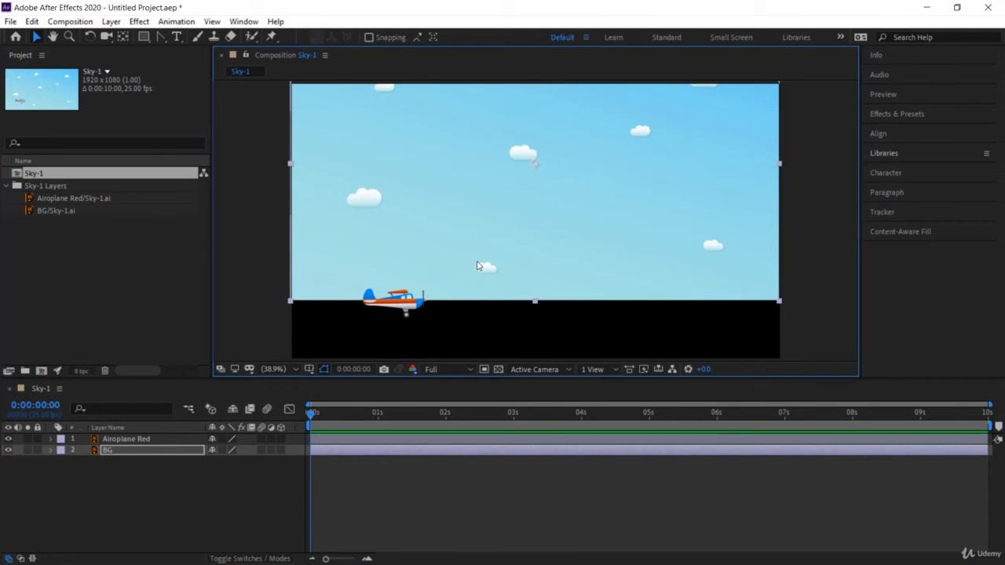
key("ctrl+z")
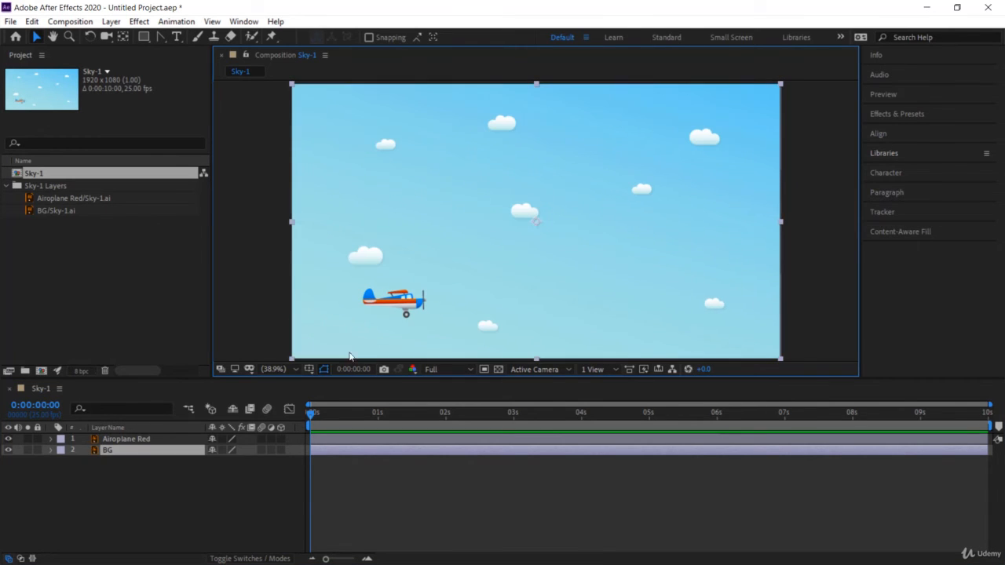
Lock the BG layer and reveal all Transform properties of the Airoplane Red layer
left_click(38, 450)
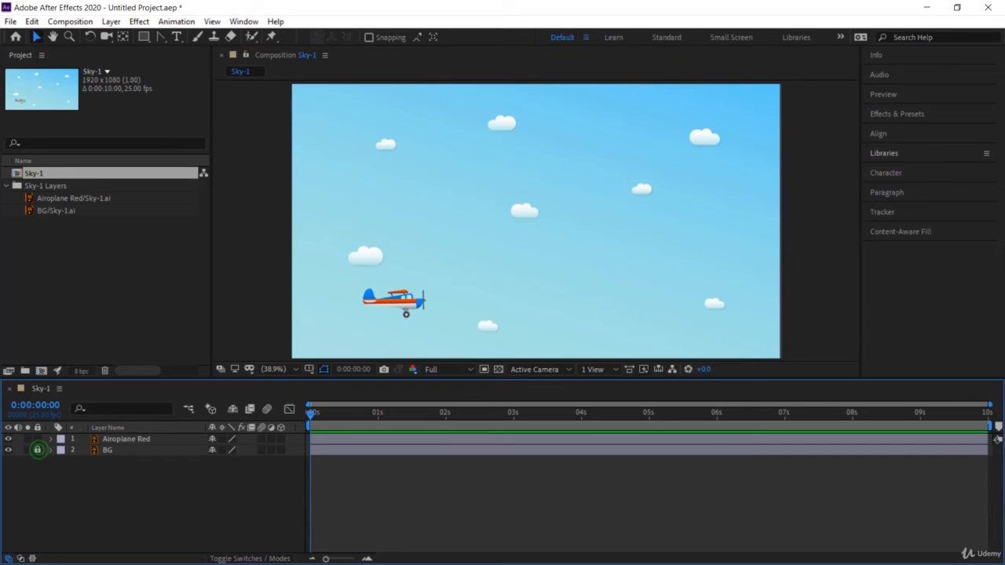
left_click(150, 441)
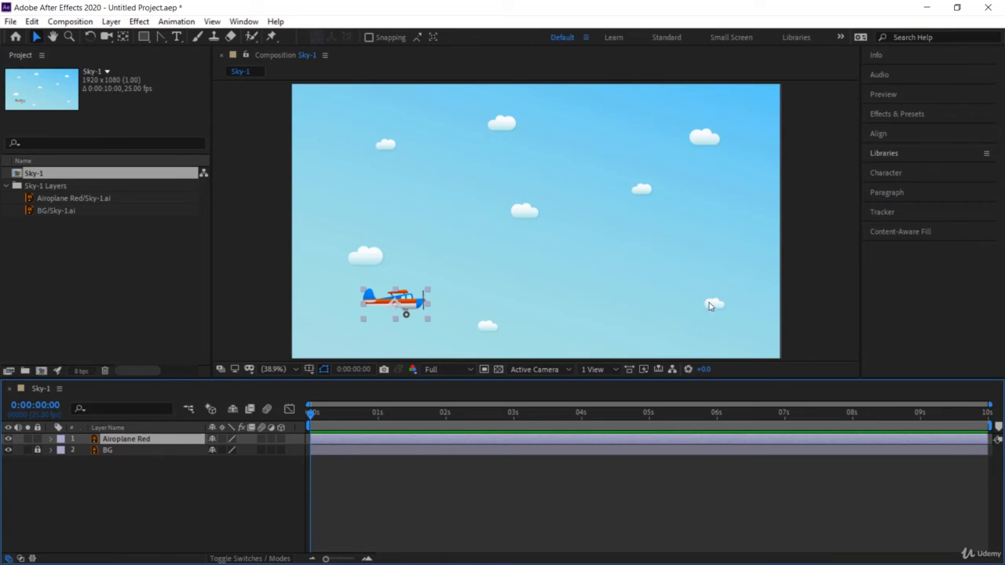
left_click(50, 440)
left_click(87, 452)
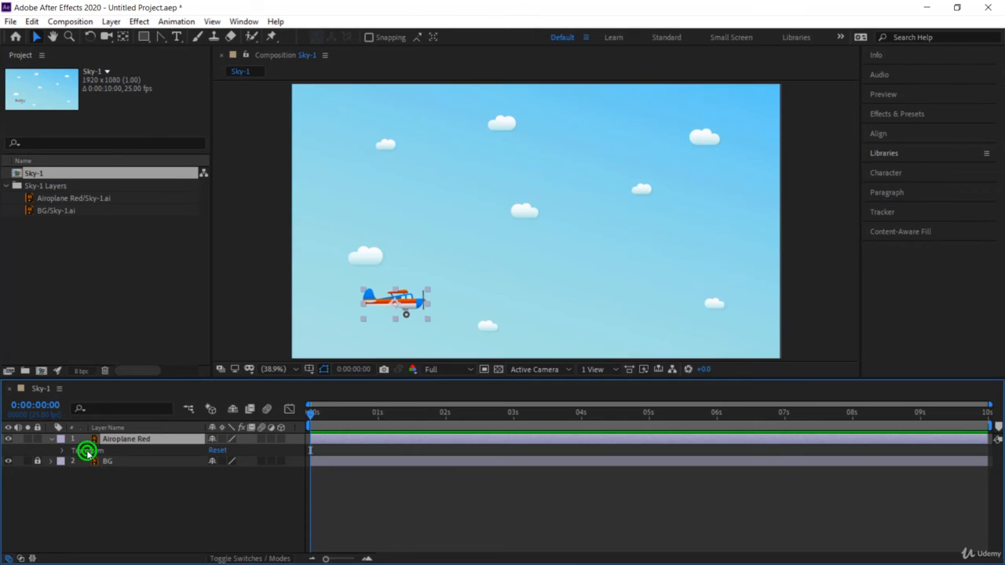
left_click(63, 451)
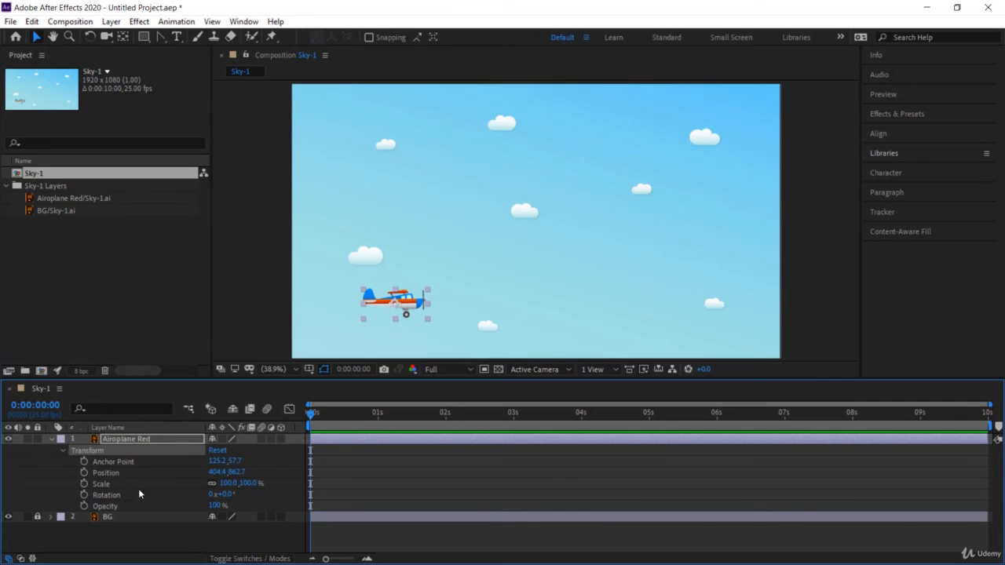
Try an Anchor Point of 125.2, 83.7 on the Airoplane Red layer, and undo it
left_click(116, 463)
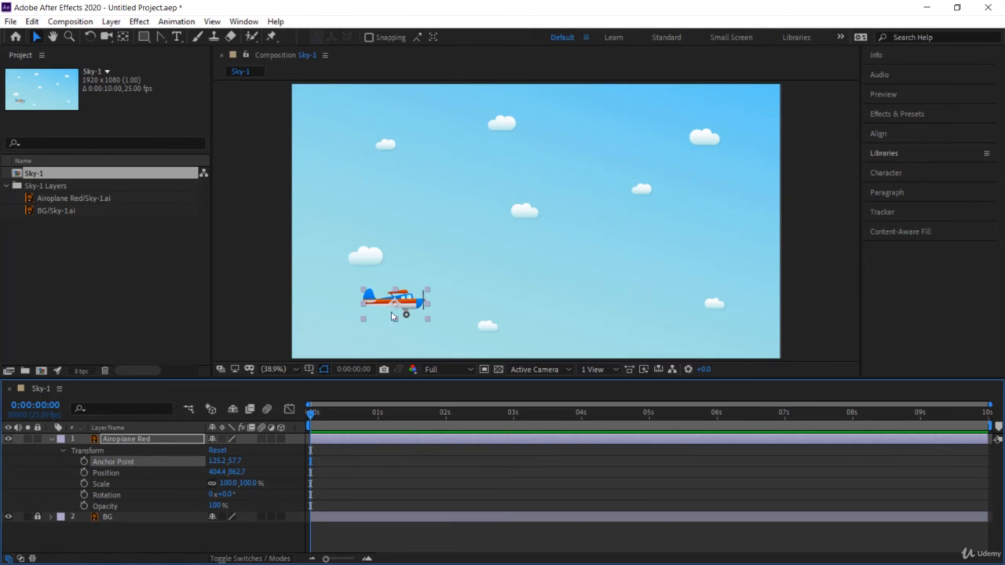
left_click_drag(234, 463, 253, 461)
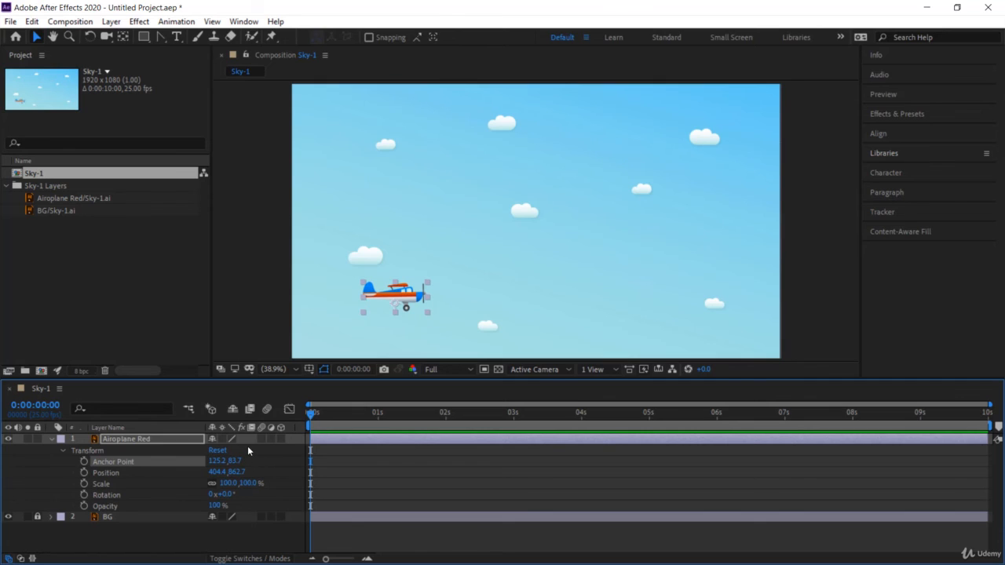
key("ctrl+z")
Try out different Position and Scale values on the Airoplane Red layer, undoing each change
left_click(130, 473)
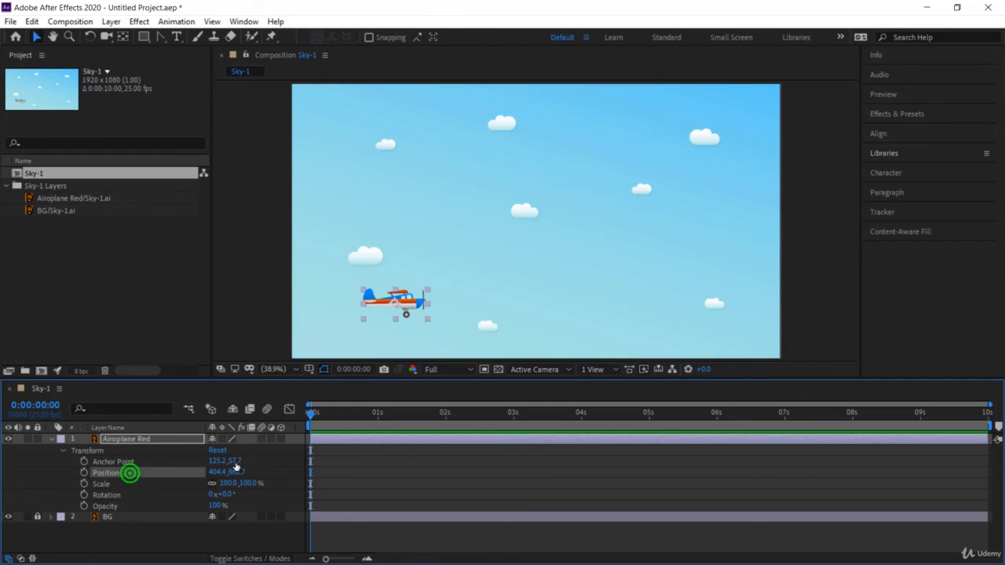
left_click_drag(236, 472, 196, 472)
key("ctrl+z")
key("ctrl+z")
left_click_drag(251, 483, 268, 510)
key("ctrl+z")
key("ctrl+z")
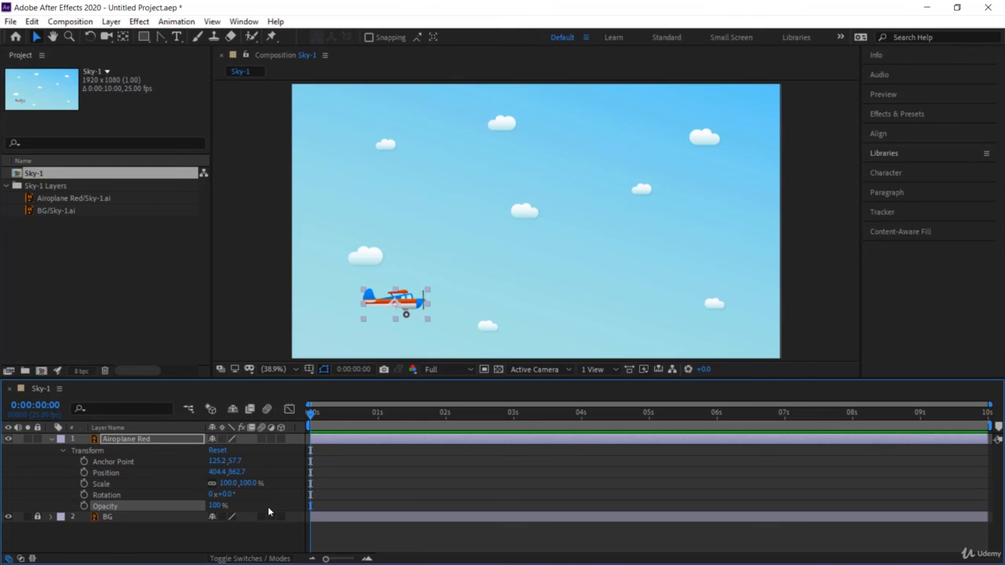
Show only the Position property of the Airoplane Red layer in the timeline
left_click(134, 474)
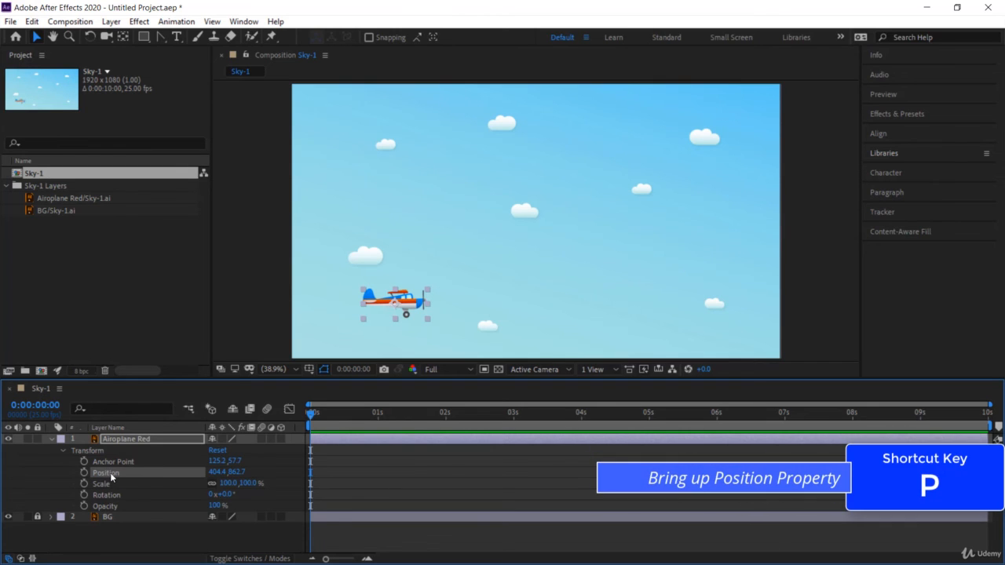
key("p")
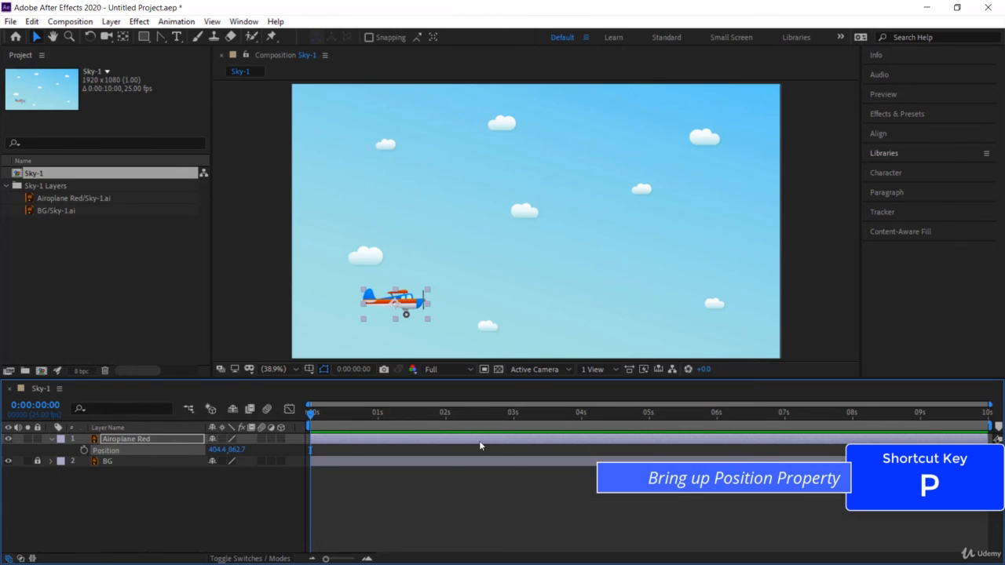